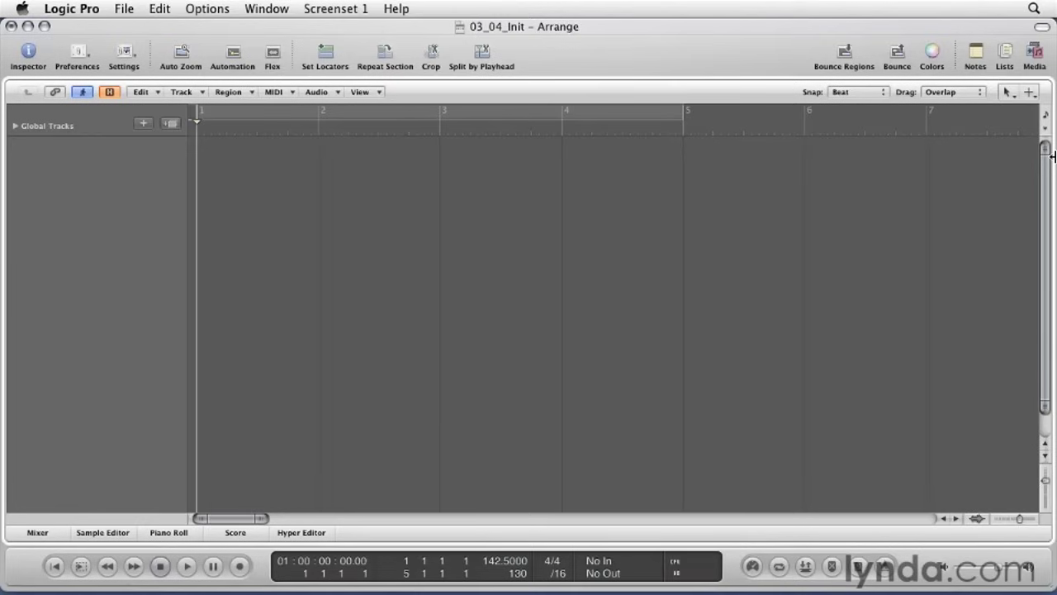
- Open the Track menu in the Arrange window of the empty 03_04_Init project
{"action": "left_click", "coordinate": [183, 91]}
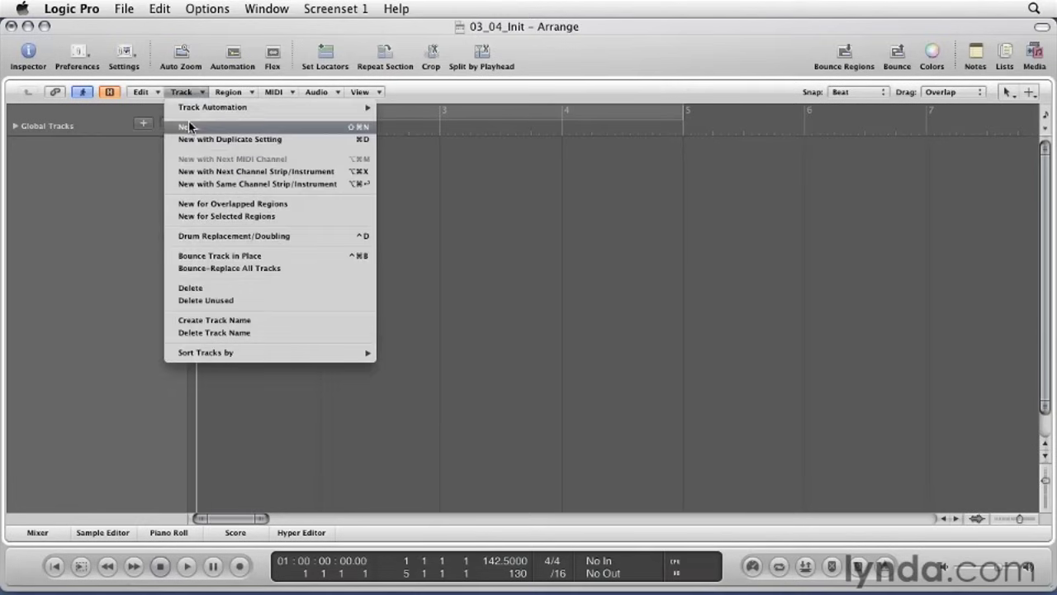
- Create 8 new mono audio tracks with Input Ascending kept on
{"action": "left_click", "coordinate": [190, 127]}
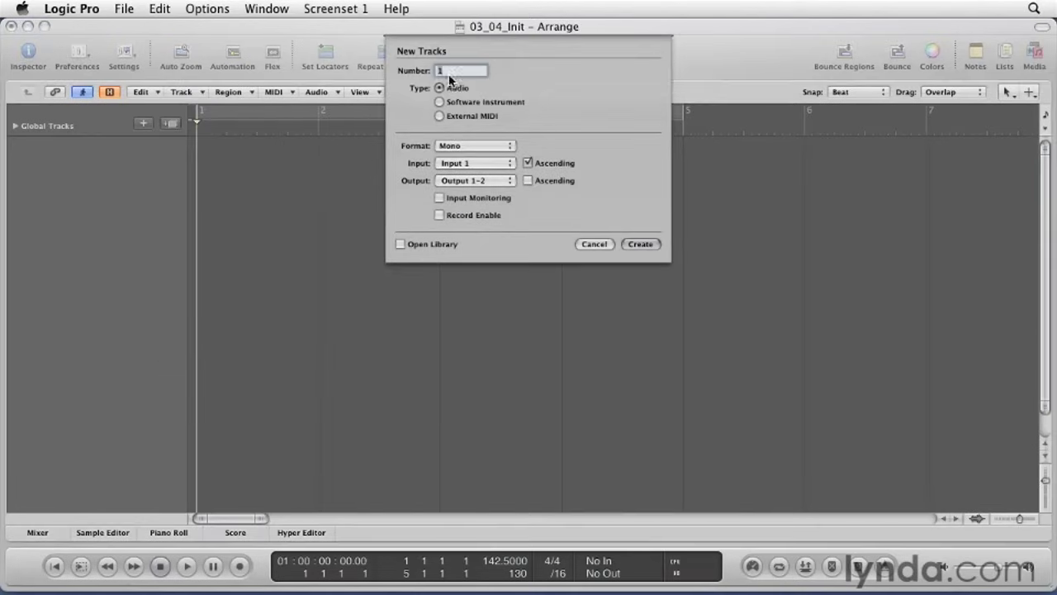
{"action": "type", "text": "8"}
{"action": "left_click", "coordinate": [527, 163]}
{"action": "left_click", "coordinate": [527, 163]}
{"action": "left_click", "coordinate": [641, 245]}
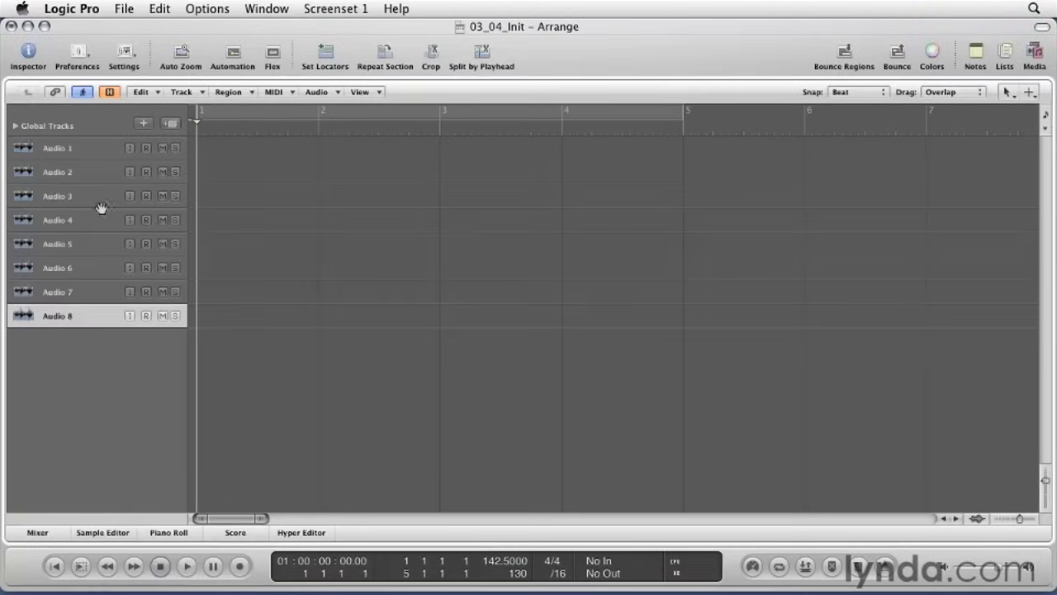
- Verify the inputs of Audio 1, Audio 2 and Audio 3 in the Inspector, then hide it
{"action": "left_click", "coordinate": [78, 149]}
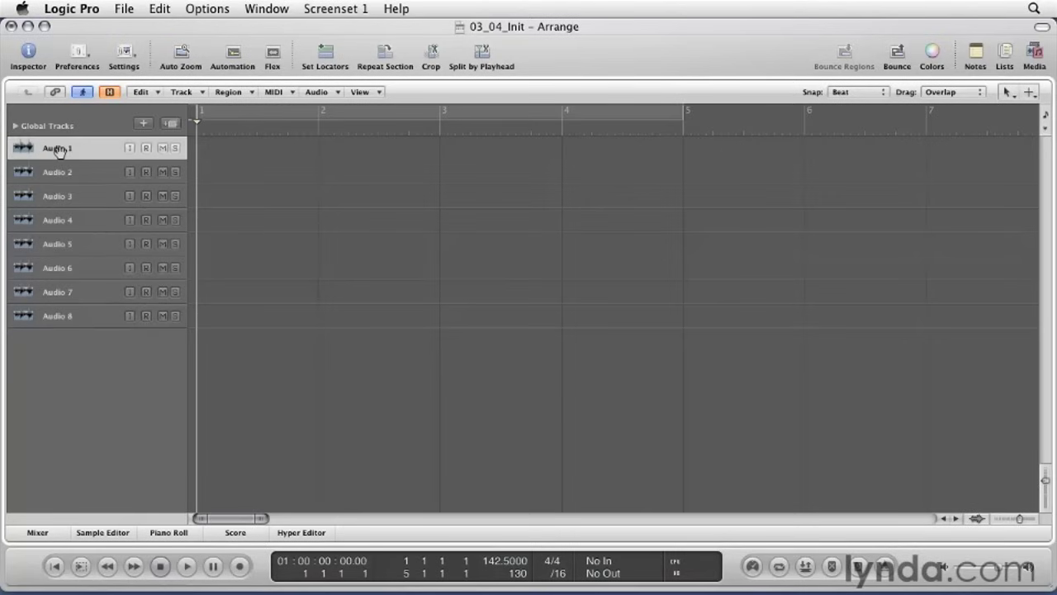
{"action": "left_click", "coordinate": [28, 52]}
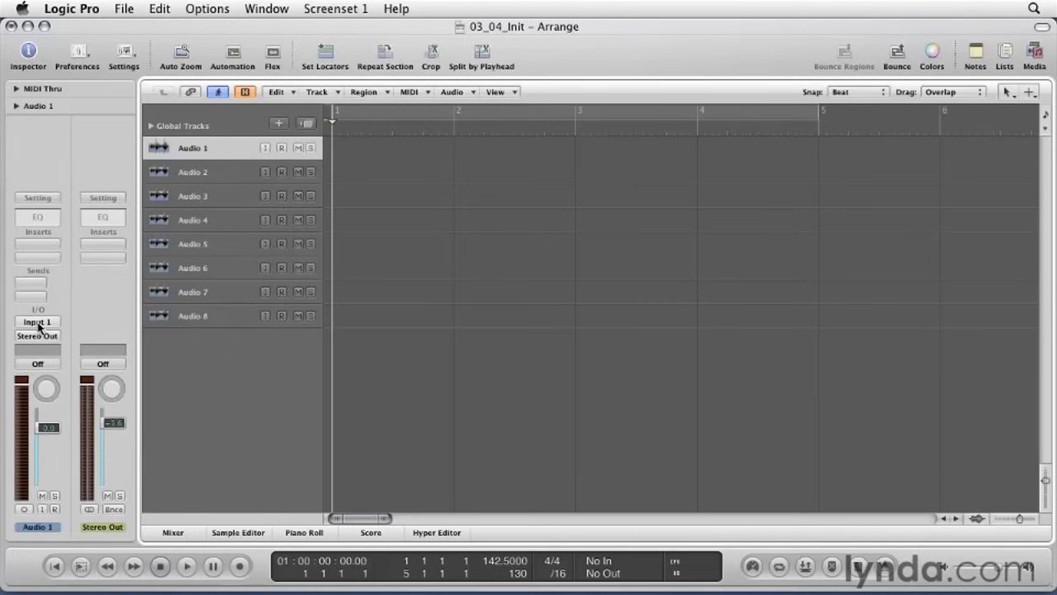
{"action": "left_click", "coordinate": [205, 171]}
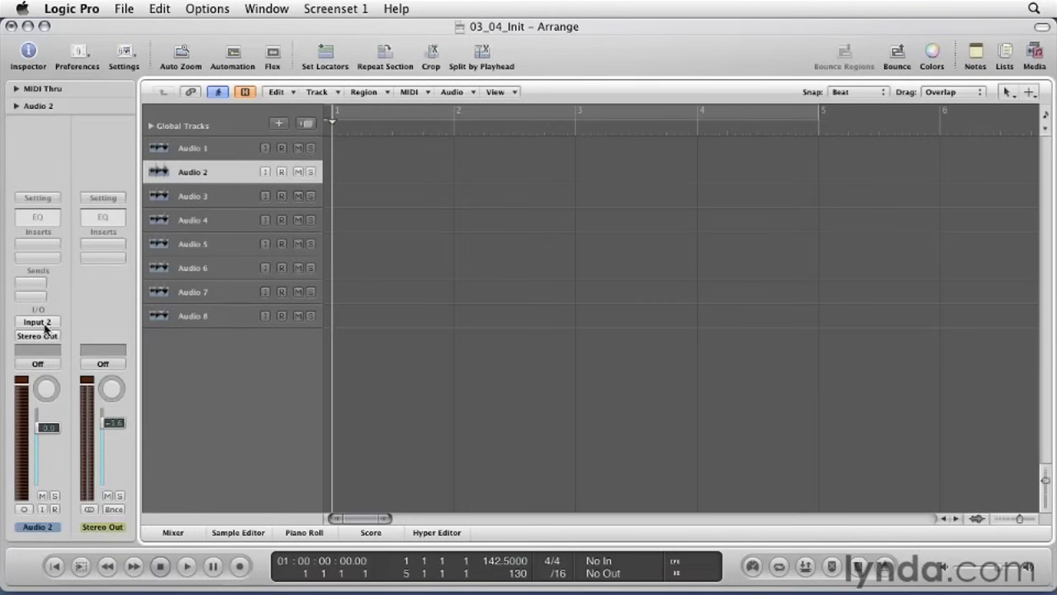
{"action": "left_click", "coordinate": [185, 196]}
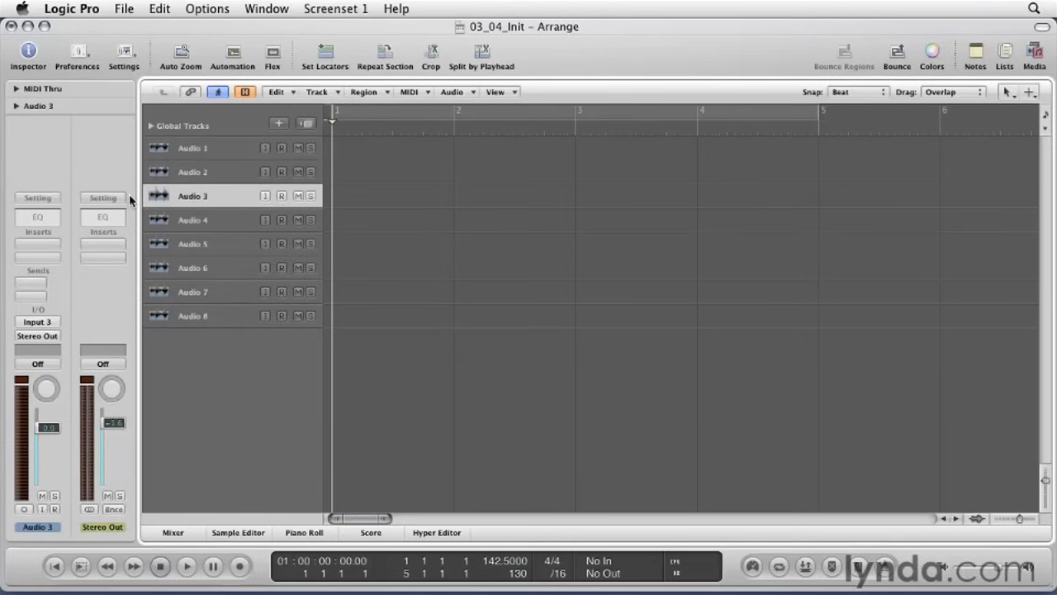
{"action": "key", "text": "i"}
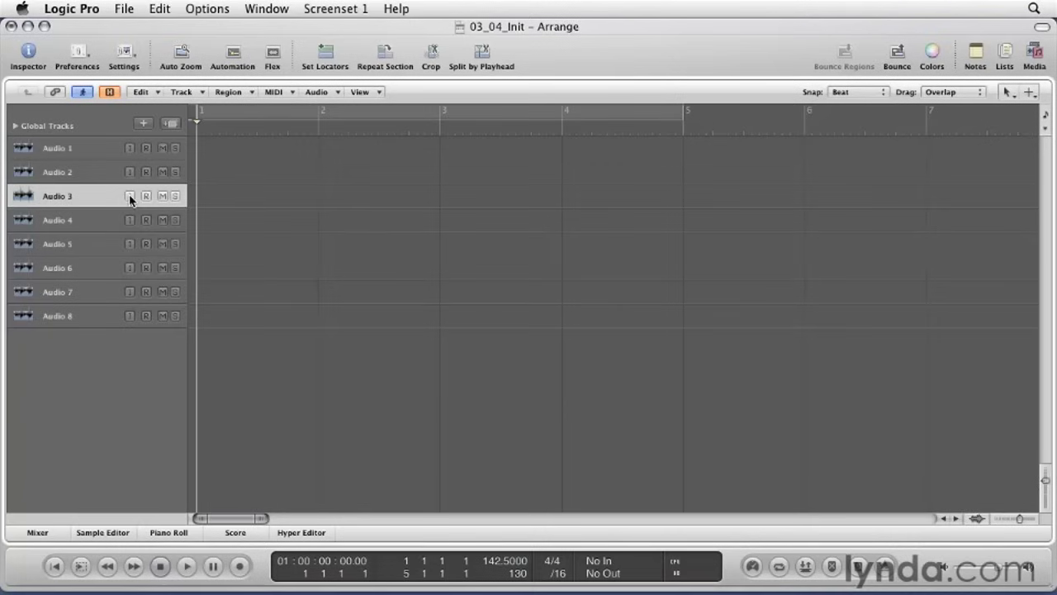
{"action": "left_click", "coordinate": [73, 152]}
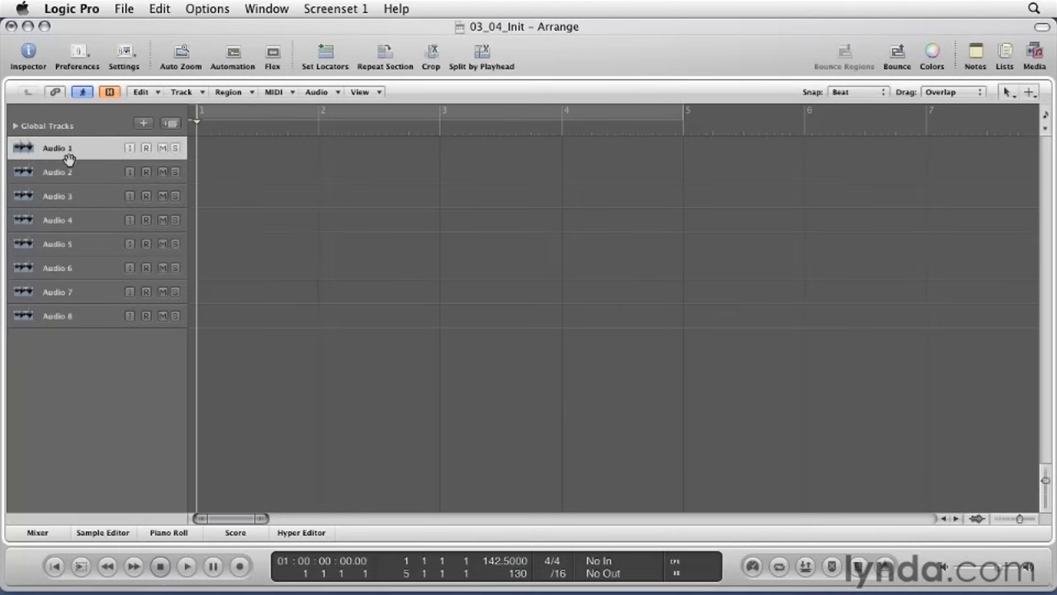
- Rename Audio 1 to CB_Kick and Audio 2 to CB_Snare
{"action": "double_click", "coordinate": [64, 151]}
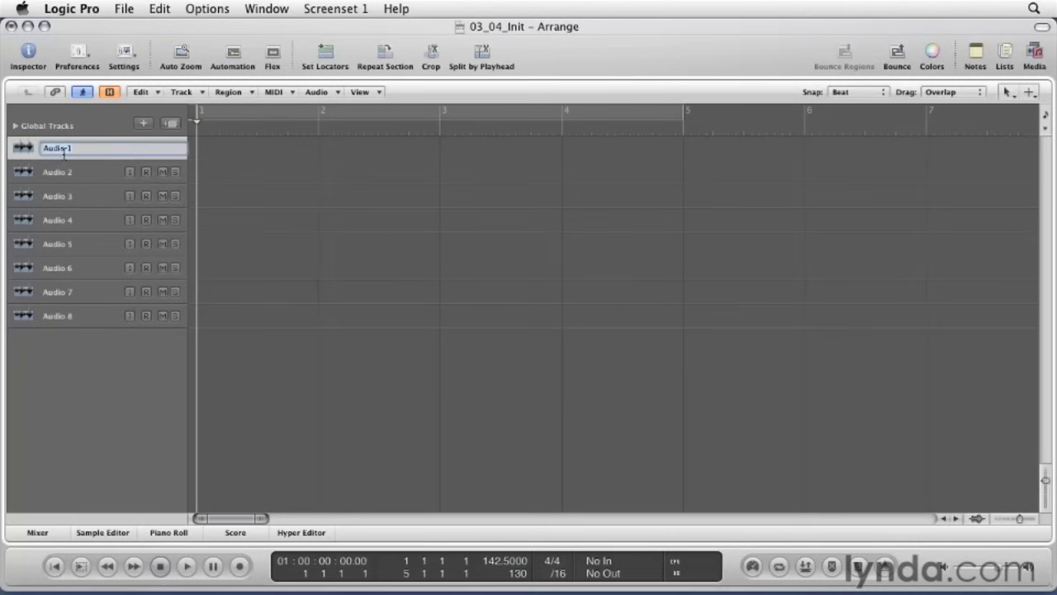
{"action": "type", "text": "CB_ Kick"}
{"action": "key", "text": "Return"}
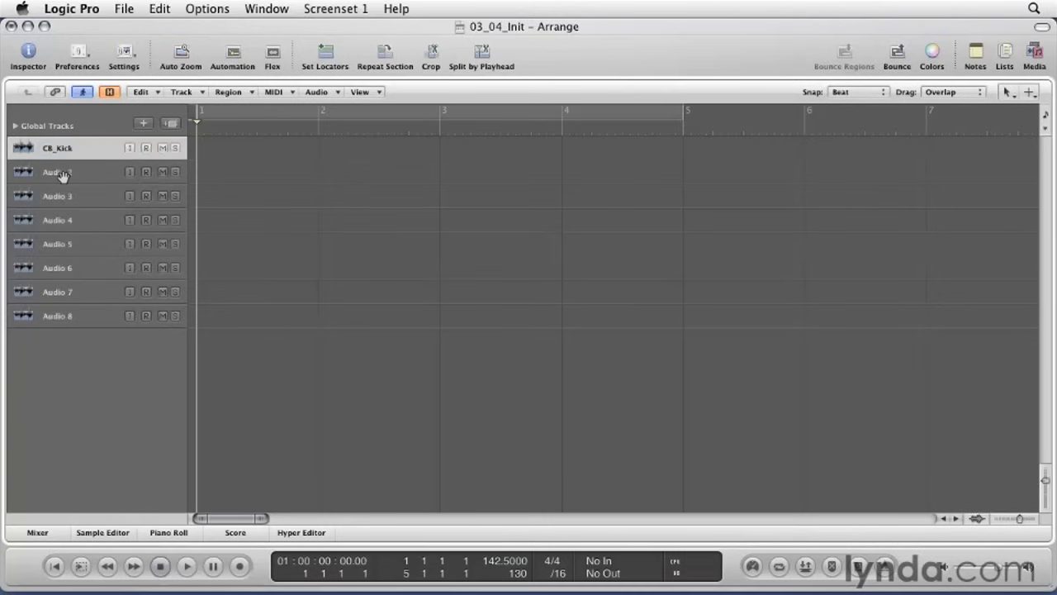
{"action": "double_click", "coordinate": [63, 174]}
{"action": "type", "text": "CB"}
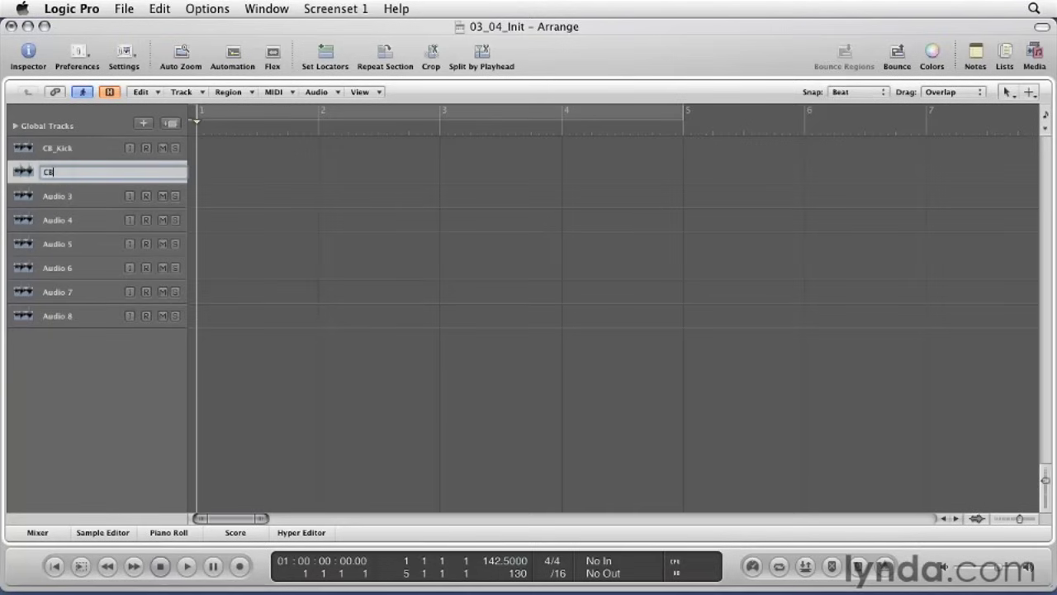
{"action": "type", "text": " Snare"}
{"action": "key", "text": "Return"}
- Rename Audio 3 to CB_Hat and Audio 4 to CB_Bass_DI
{"action": "double_click", "coordinate": [65, 198]}
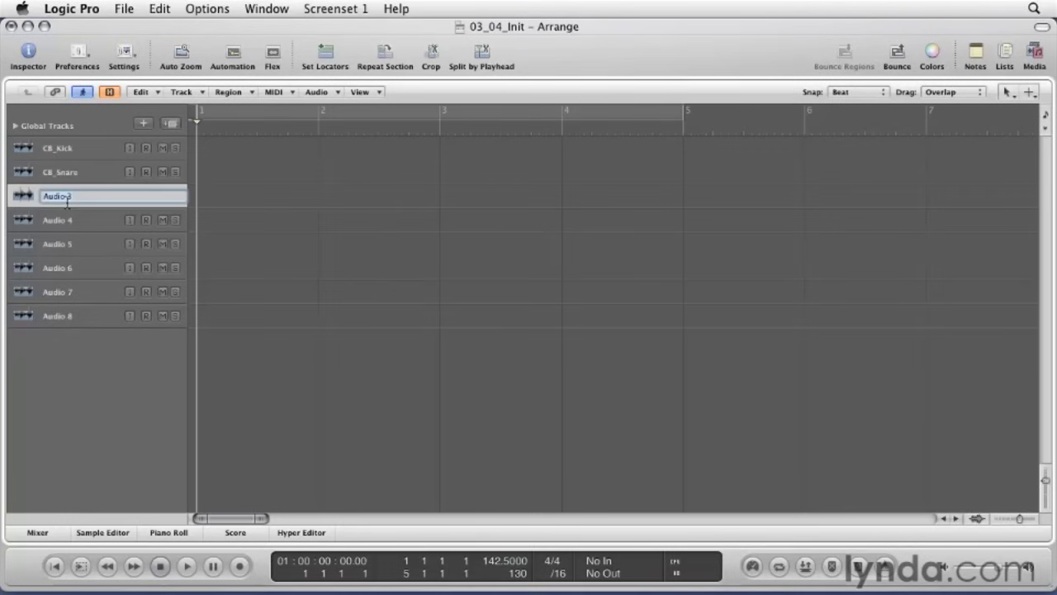
{"action": "type", "text": "CB_Hat"}
{"action": "key", "text": "Return"}
{"action": "left_click", "coordinate": [87, 228]}
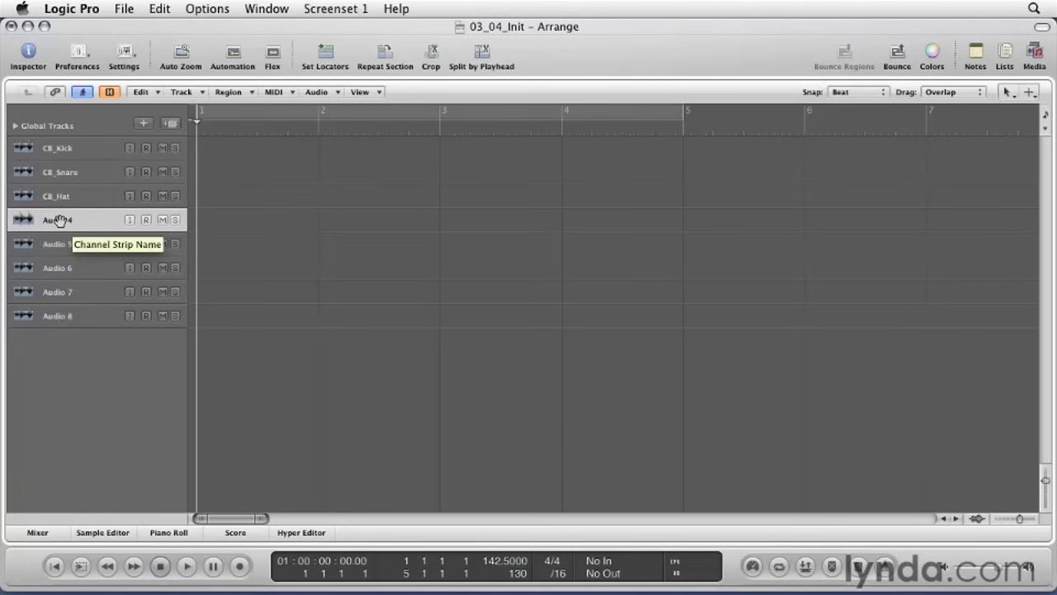
{"action": "double_click", "coordinate": [59, 221]}
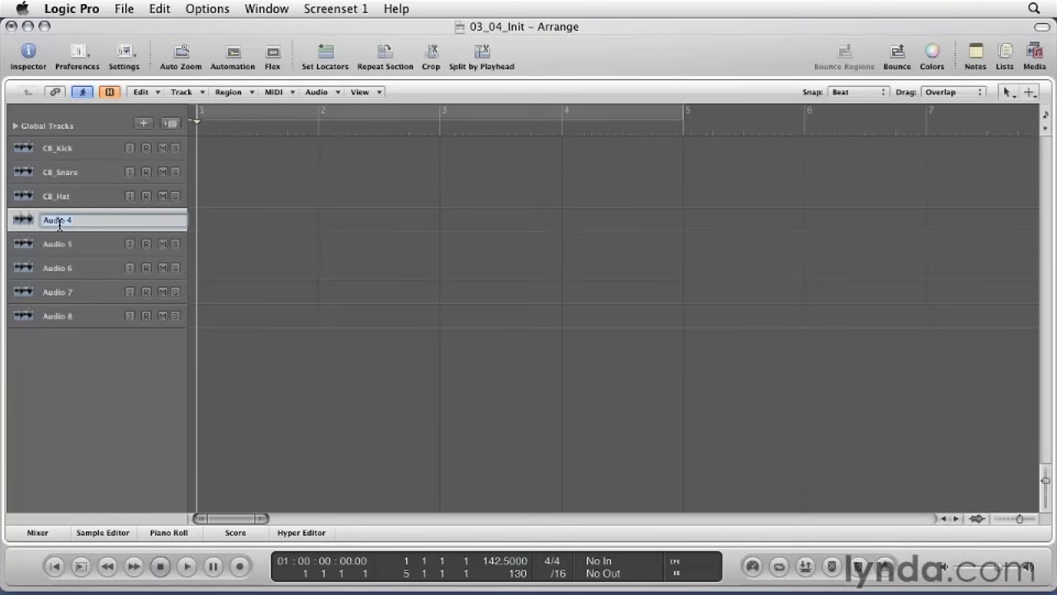
{"action": "type", "text": "CB_Bass_DI"}
{"action": "key", "text": "Return"}
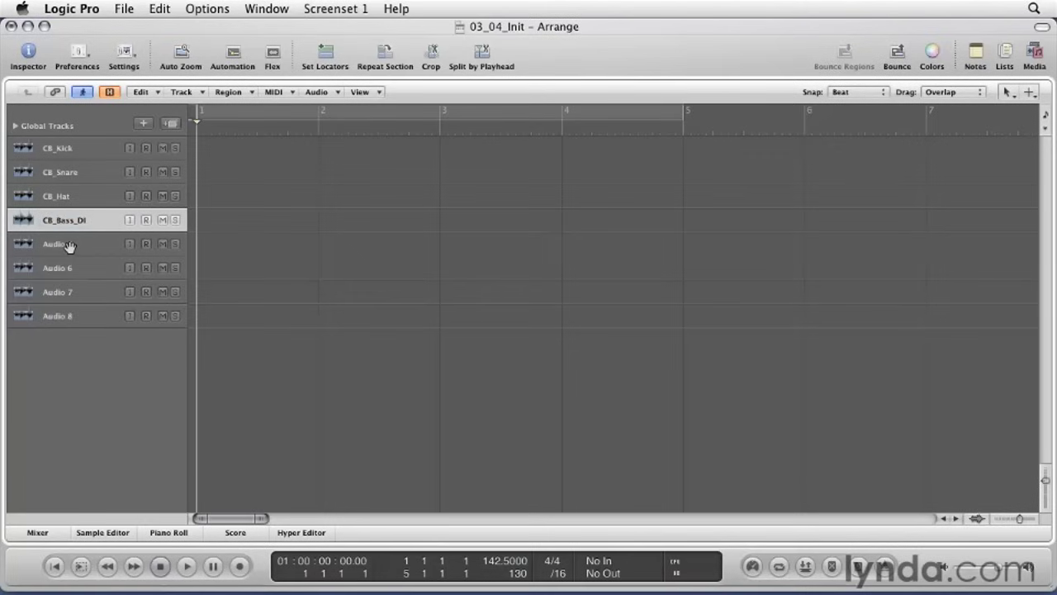
- Rename Audio 5 to CB_Bass_amp and Audio 6 to CB_Guit_ribbon
{"action": "double_click", "coordinate": [70, 246]}
{"action": "type", "text": "C"}
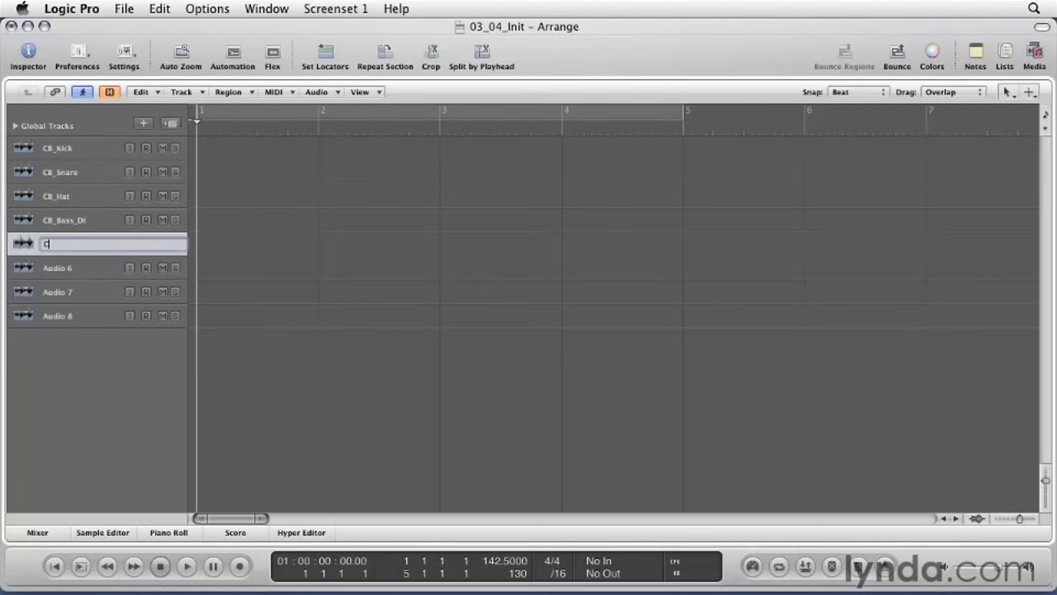
{"action": "type", "text": "B_Bass_amp"}
{"action": "key", "text": "Return"}
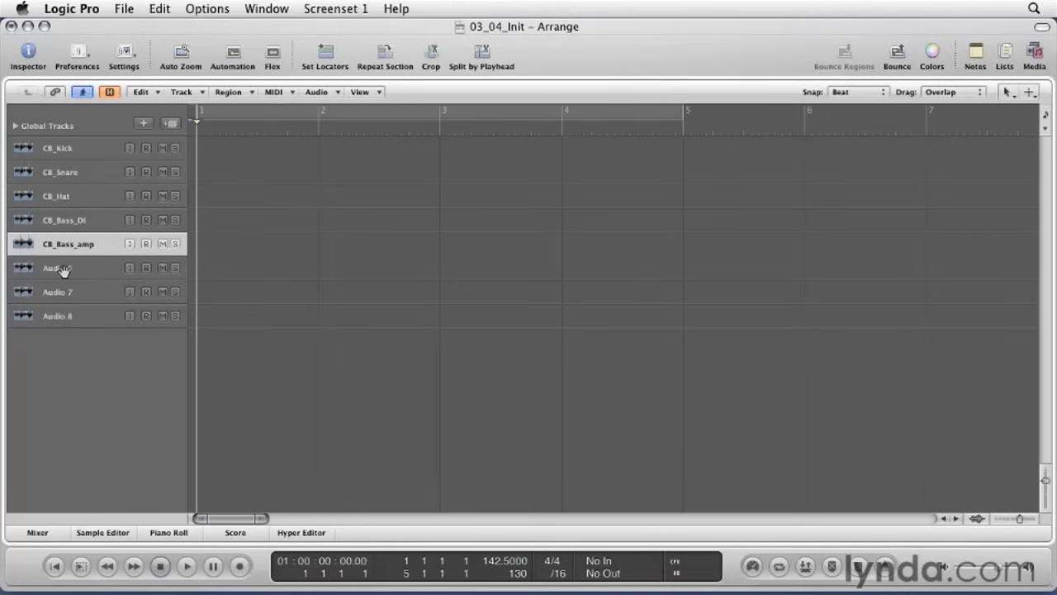
{"action": "double_click", "coordinate": [62, 269]}
{"action": "type", "text": "CB_"}
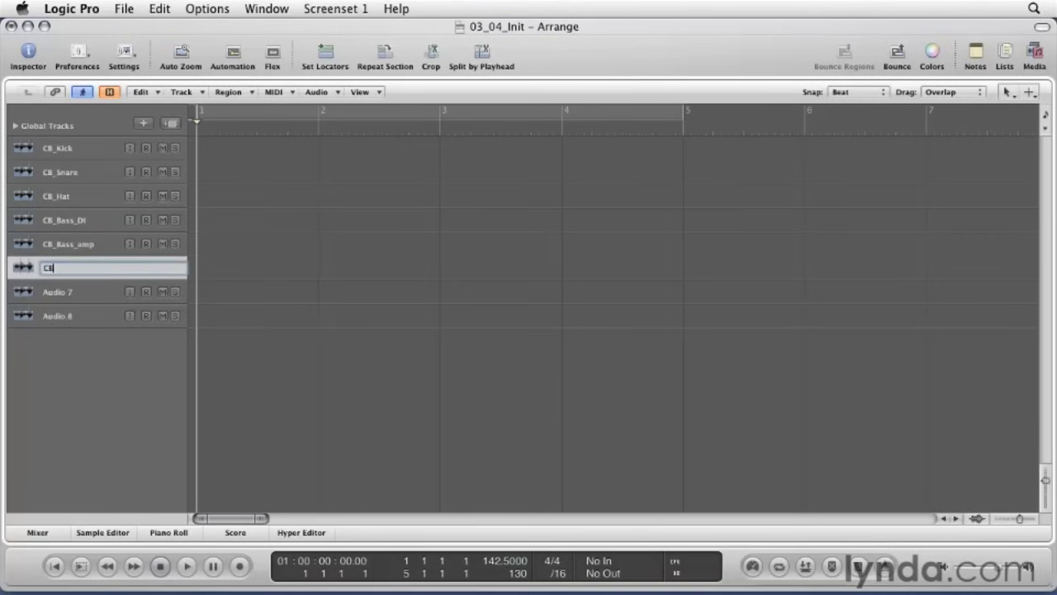
{"action": "type", "text": "Guit_ribbon"}
{"action": "key", "text": "Return"}
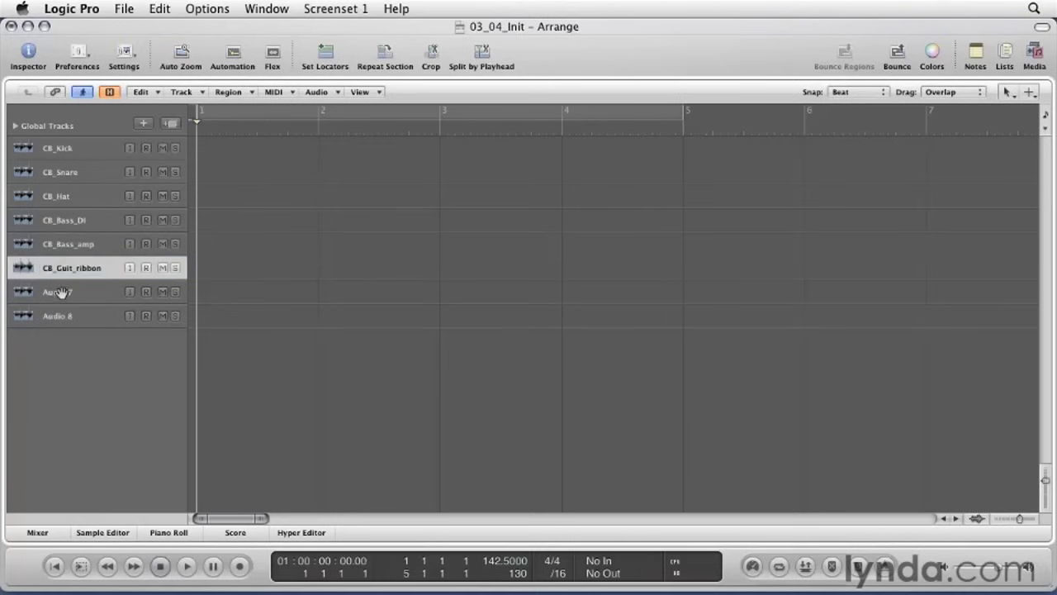
- Rename Audio 7 to CB_Guit_dyn and Audio 8 to CB_Vocal
{"action": "double_click", "coordinate": [60, 292]}
{"action": "type", "text": "C"}
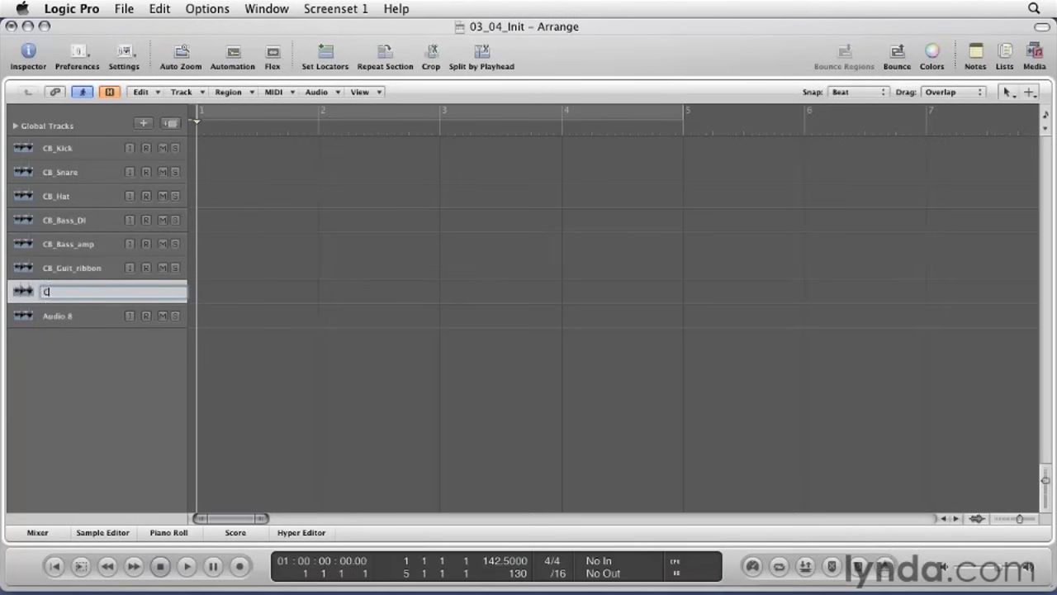
{"action": "type", "text": "B_Guit_dyn"}
{"action": "key", "text": "Return"}
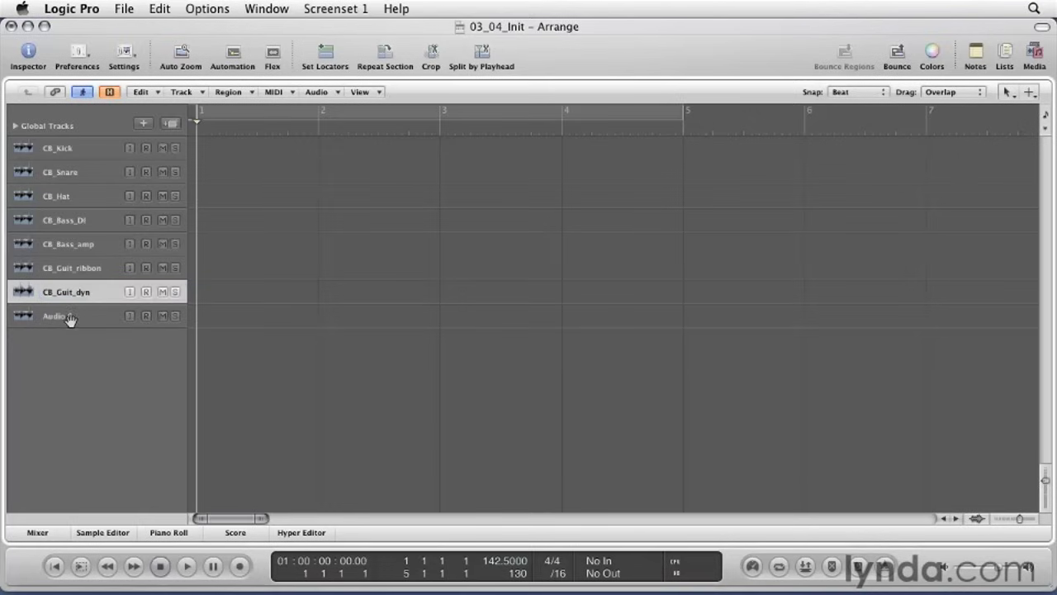
{"action": "double_click", "coordinate": [71, 317]}
{"action": "type", "text": "CB_"}
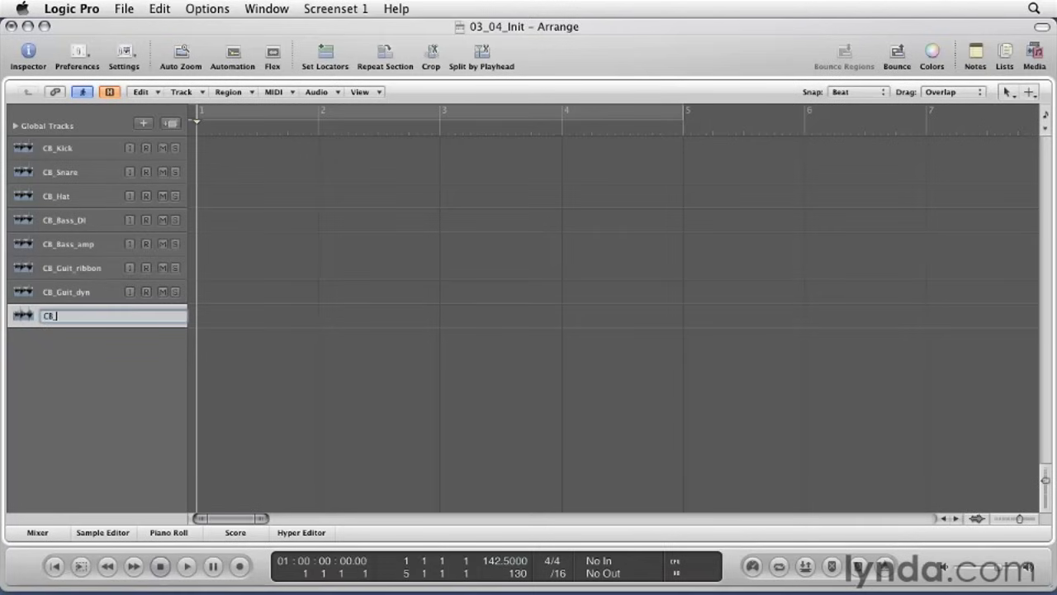
{"action": "type", "text": "Vocal"}
{"action": "key", "text": "Return"}
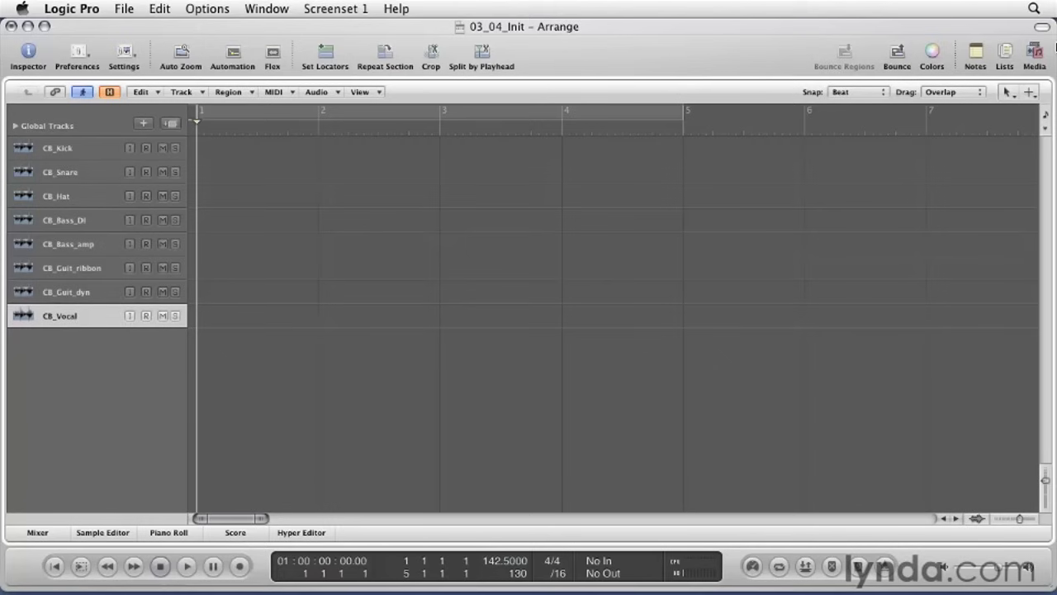
- In the Mixer, select all eight channel strips, record-enable them together, and close it
{"action": "key", "text": "super+2"}
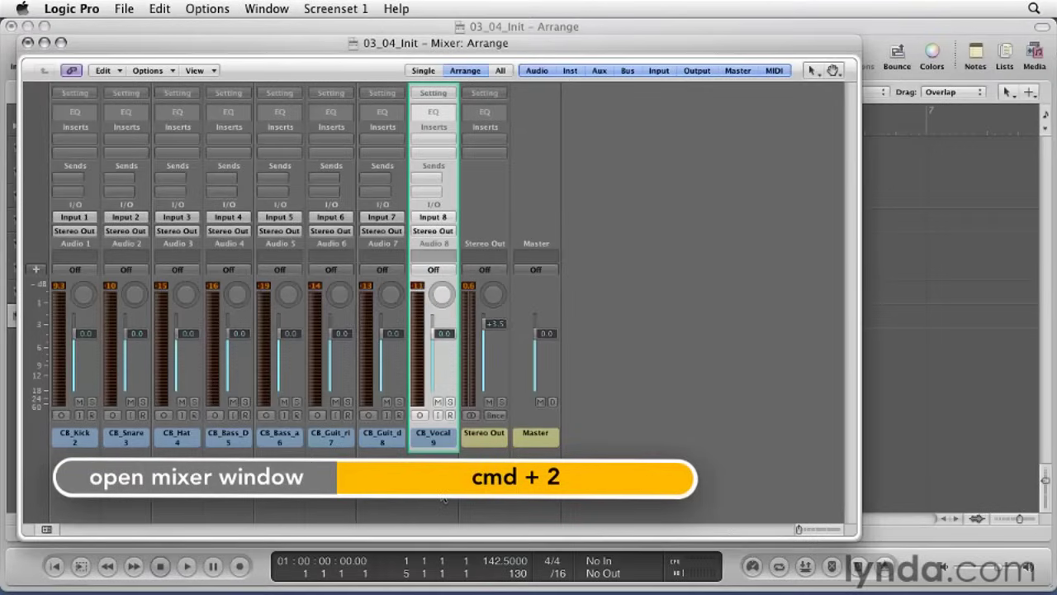
{"action": "left_click_drag", "start_coordinate": [446, 486], "coordinate": [66, 422]}
{"action": "left_click", "coordinate": [92, 414]}
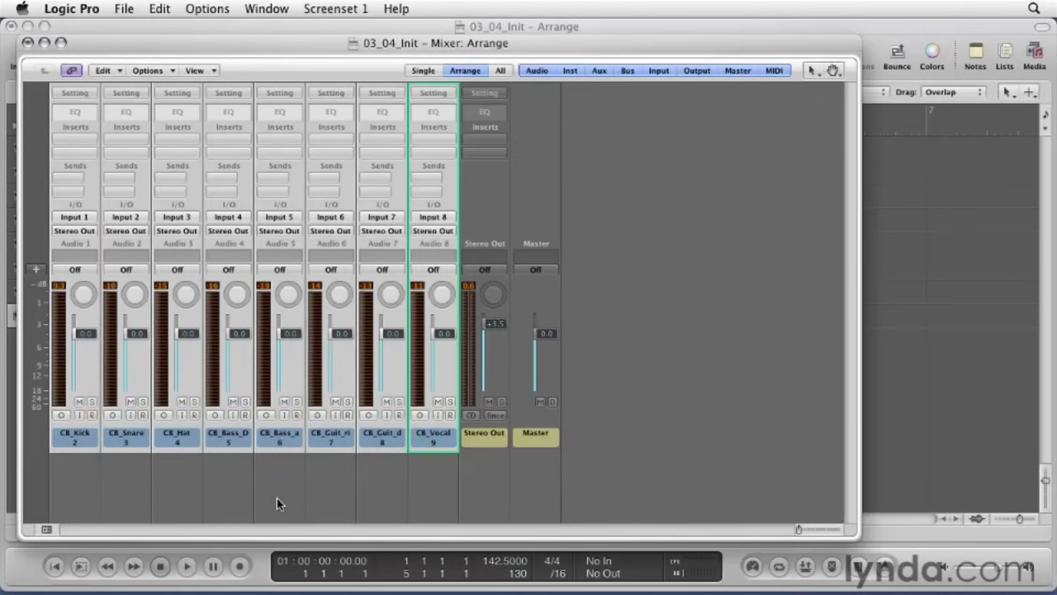
{"action": "left_click", "coordinate": [28, 43]}
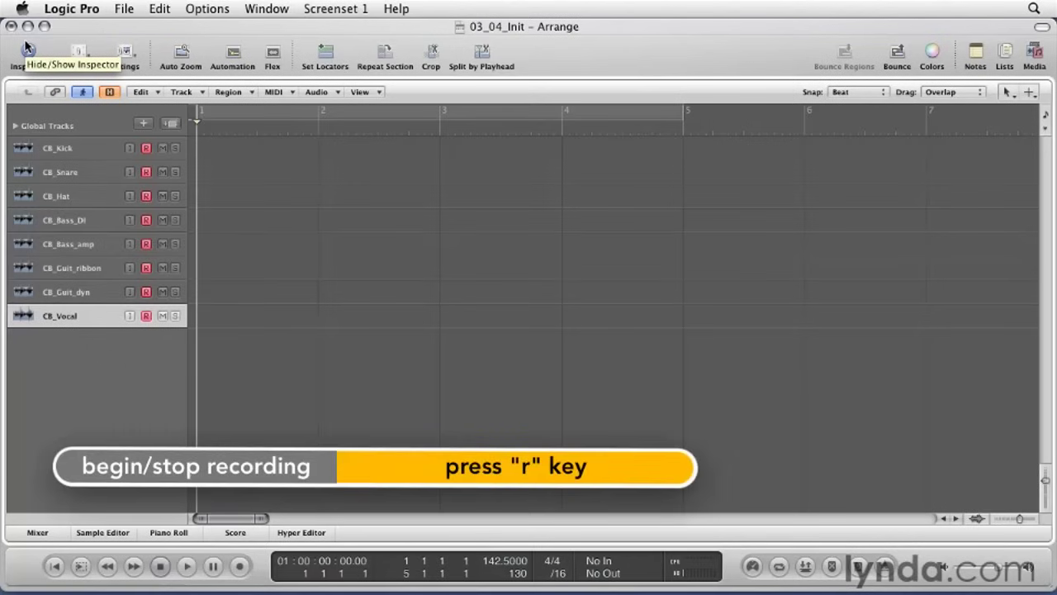
- Record about ten bars on all eight armed tracks, creating CB_Kick#01 through CB_Vocal#01
{"action": "key", "text": "r"}
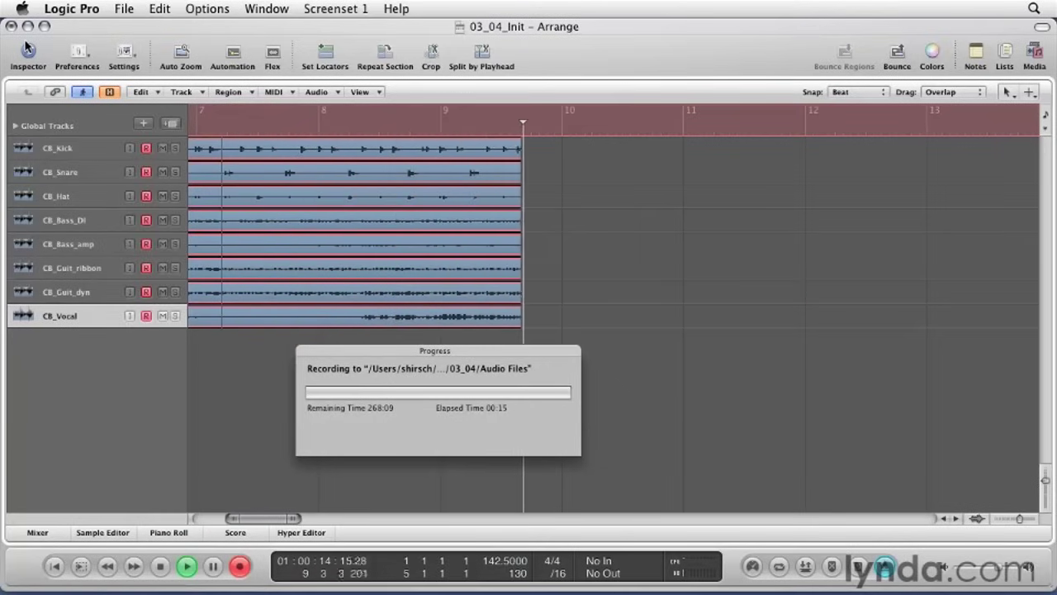
{"action": "key", "text": "space"}
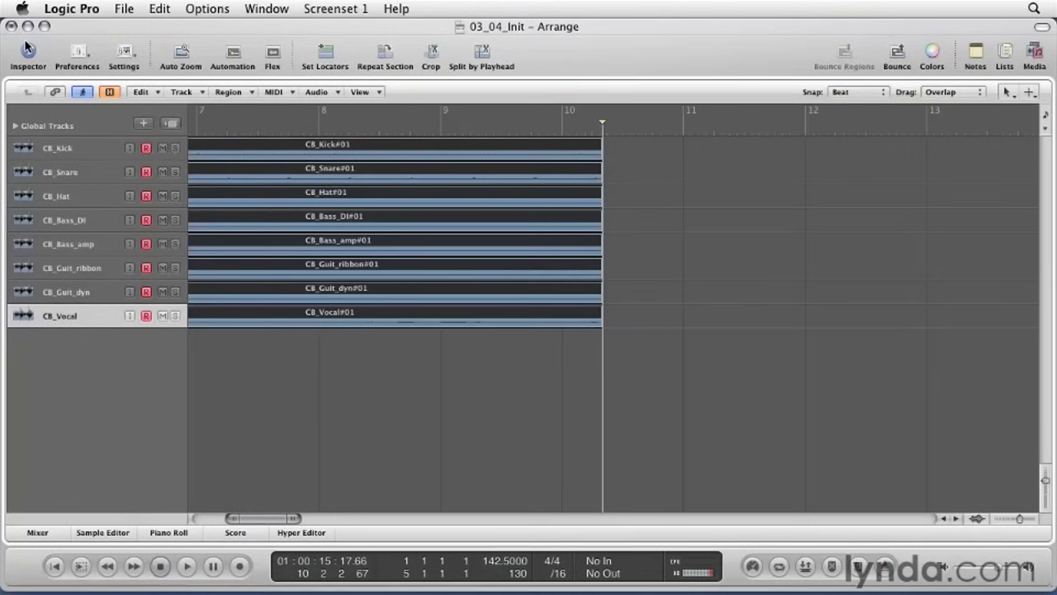